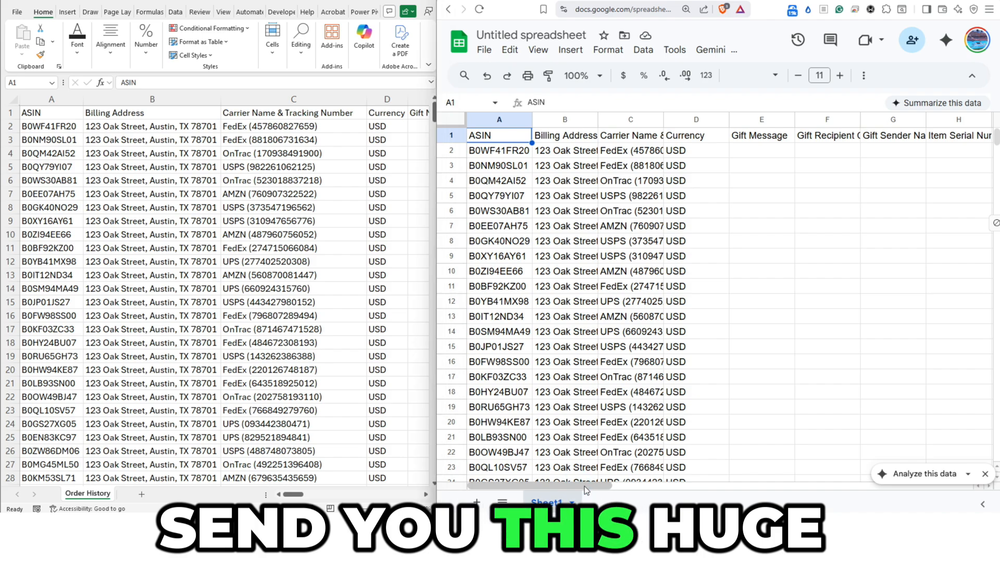
# - Ask Copilot in Excel to summarize the orders in a pivot table by expense type, month and category, saving the file before continuing
pyautogui.moveTo(584, 487); pyautogui.dragTo(967, 498)
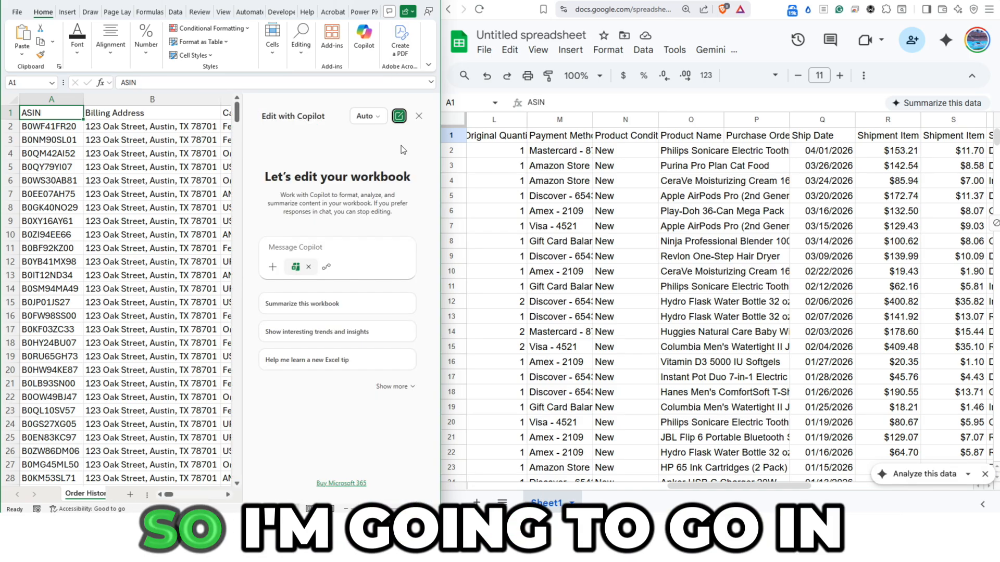
pyautogui.click(322, 247)
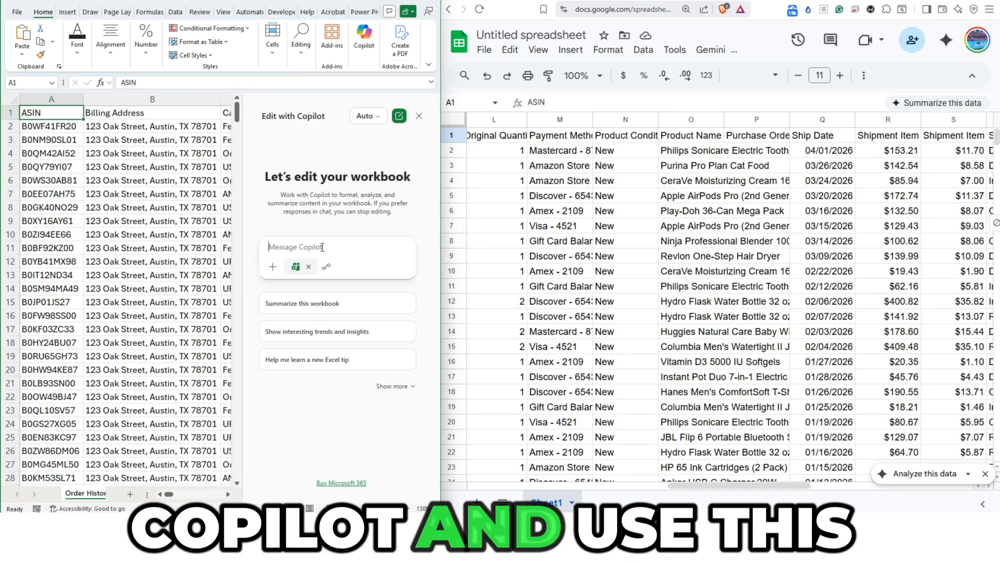
pyautogui.write('summarize these orders in a pivot table. group them by the type of expense they are. make it easy to see the spending by month and category.')
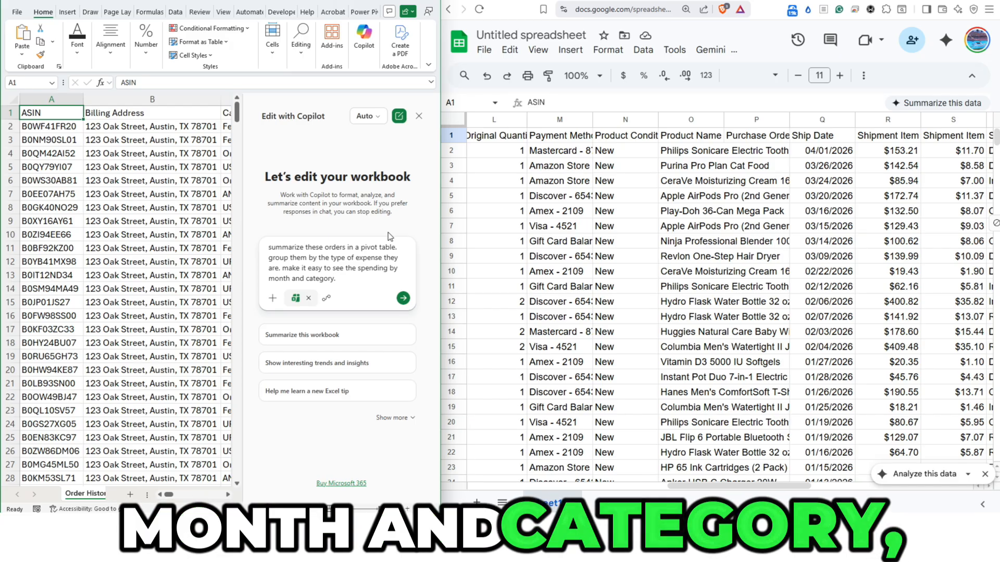
pyautogui.click(403, 298)
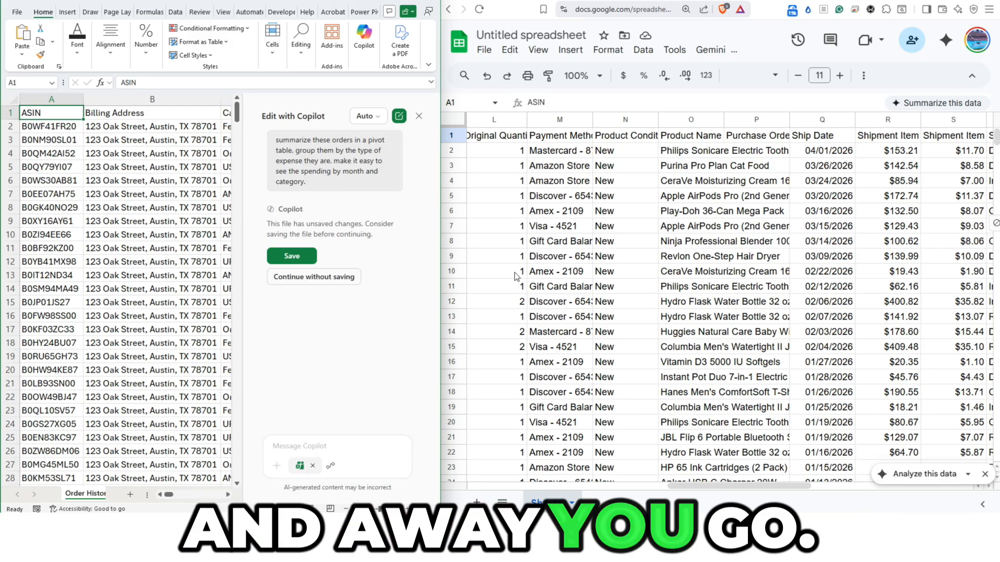
pyautogui.click(302, 256)
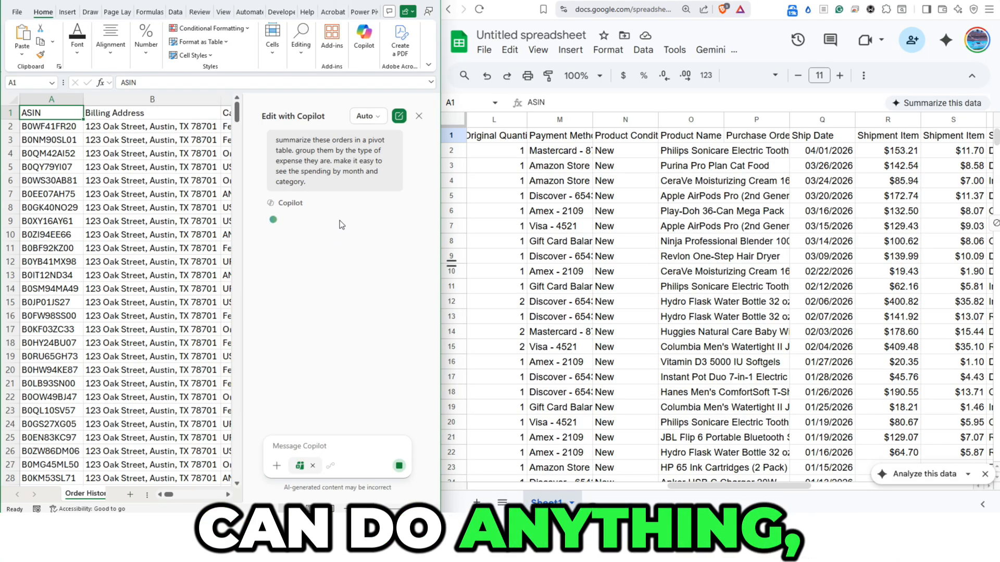
# - Switch to Google Sheets and ask Gemini to summarize the orders in a pivot table grouped by expense type, with spending by month and category
pyautogui.click(617, 218)
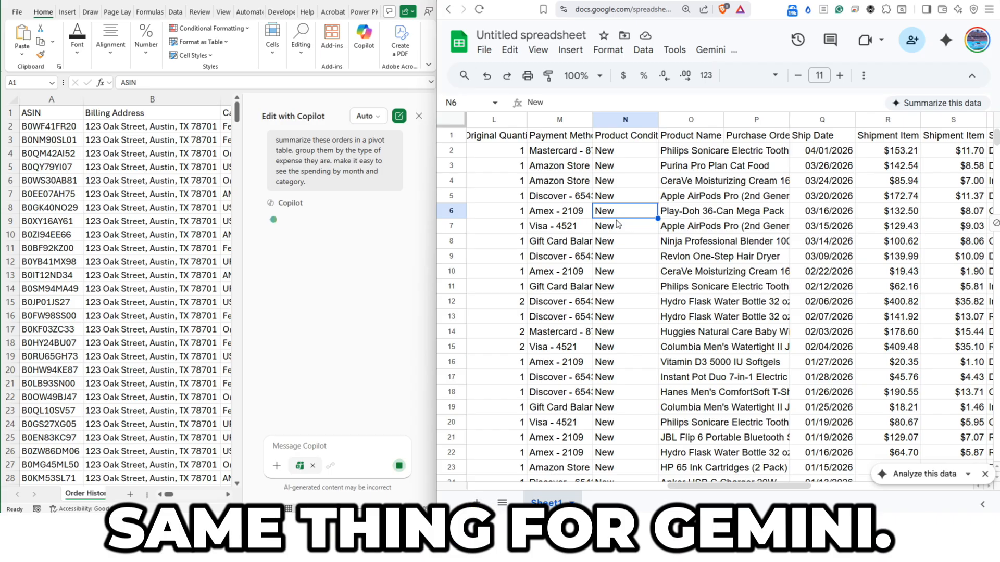
pyautogui.click(945, 40)
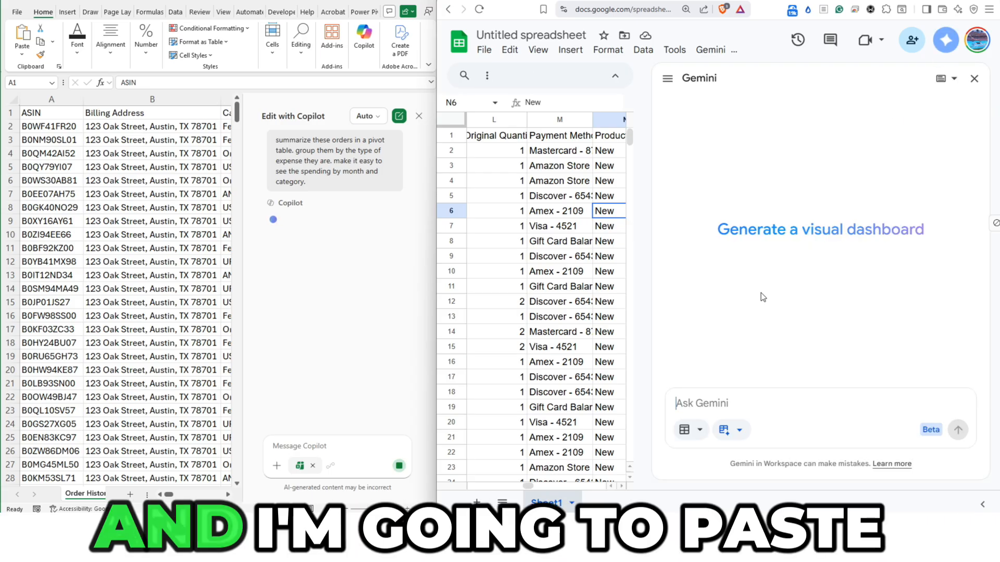
pyautogui.write('summarize these orders in a pivot table. group them by the type of expense they are. make it easy to see the spending by month and category.')
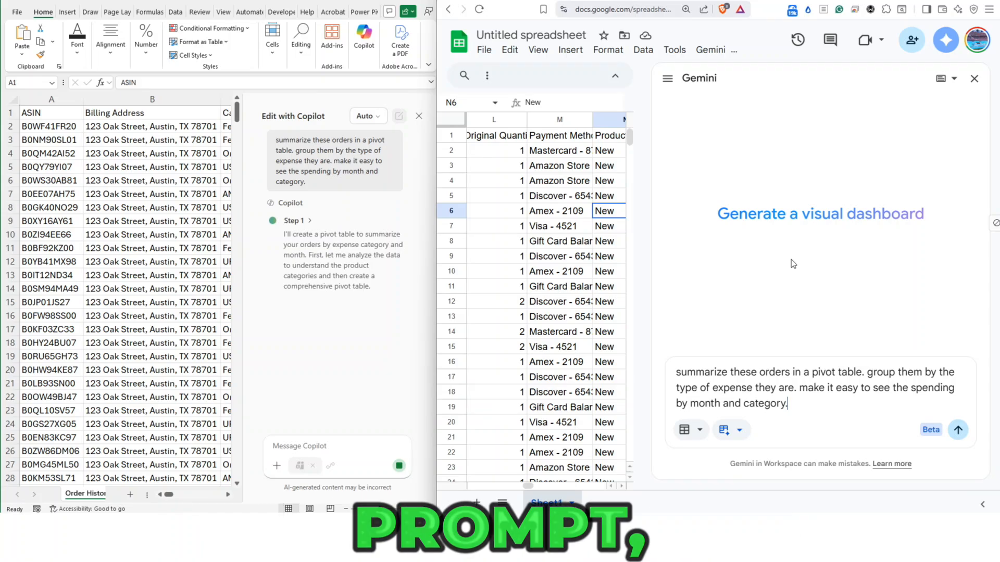
pyautogui.click(957, 429)
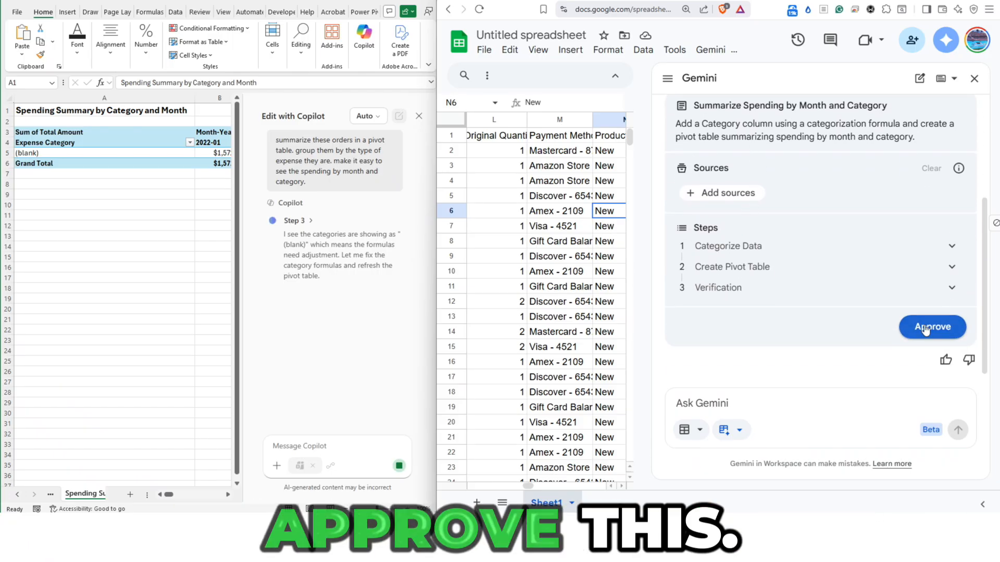
# - Review Gemini's suggested plan to categorize the data and create and verify the pivot table, and approve it
pyautogui.scroll(1, 823, 292)
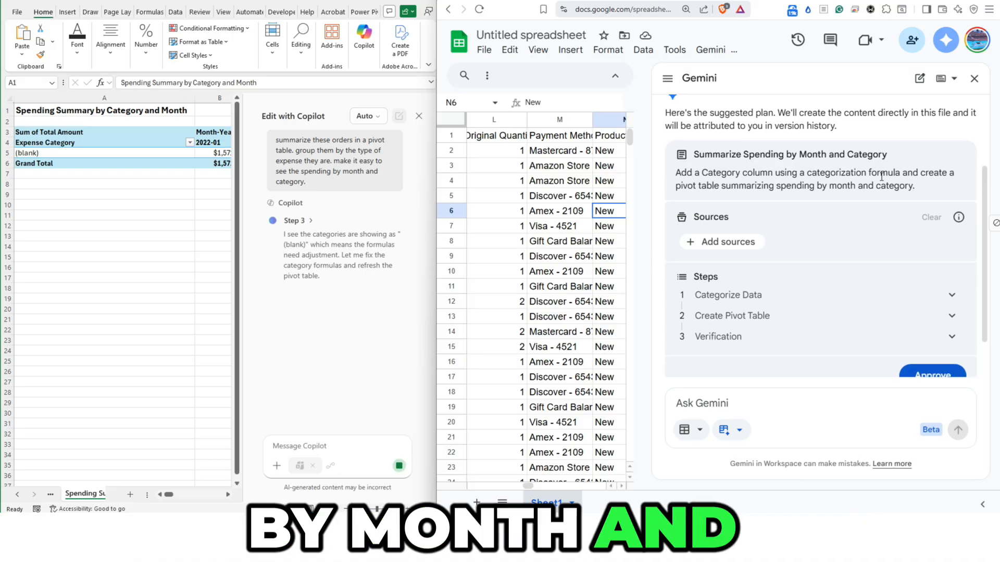
pyautogui.scroll(-1, 792, 210)
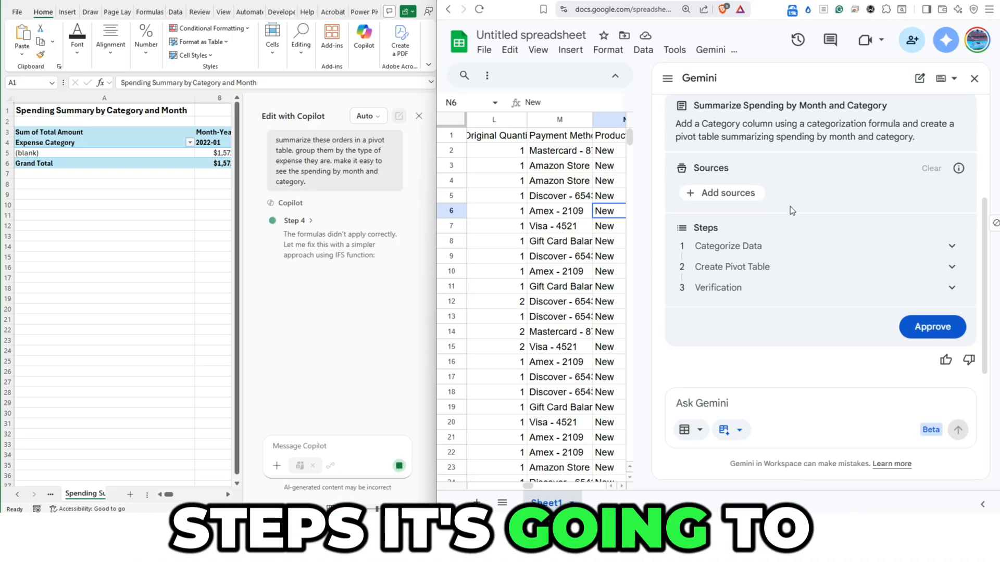
pyautogui.click(940, 327)
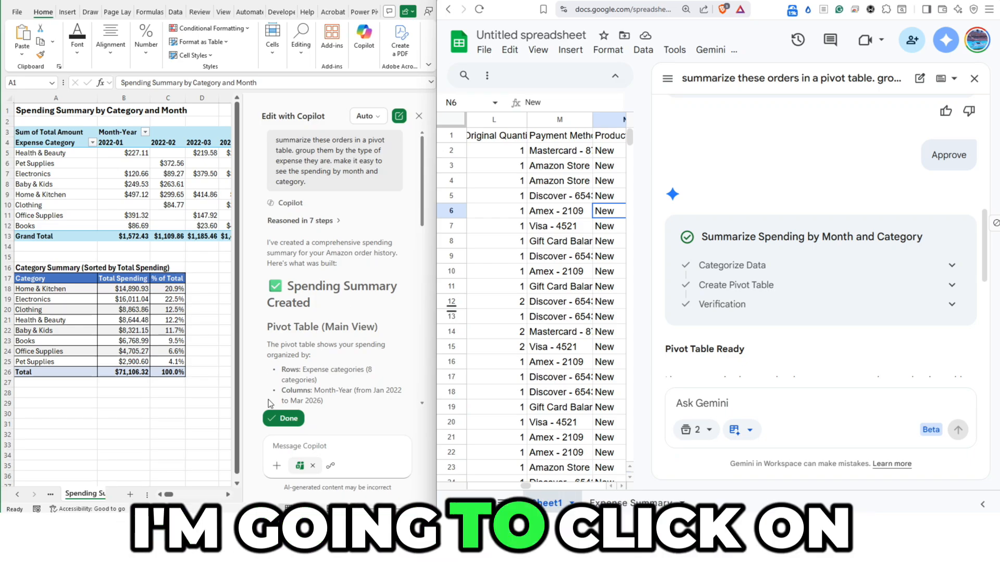
# - In Excel, accept Copilot's finished edits and review the Spending Summary pivot table across all months to the Grand Total column
pyautogui.click(288, 420)
pyautogui.click(419, 116)
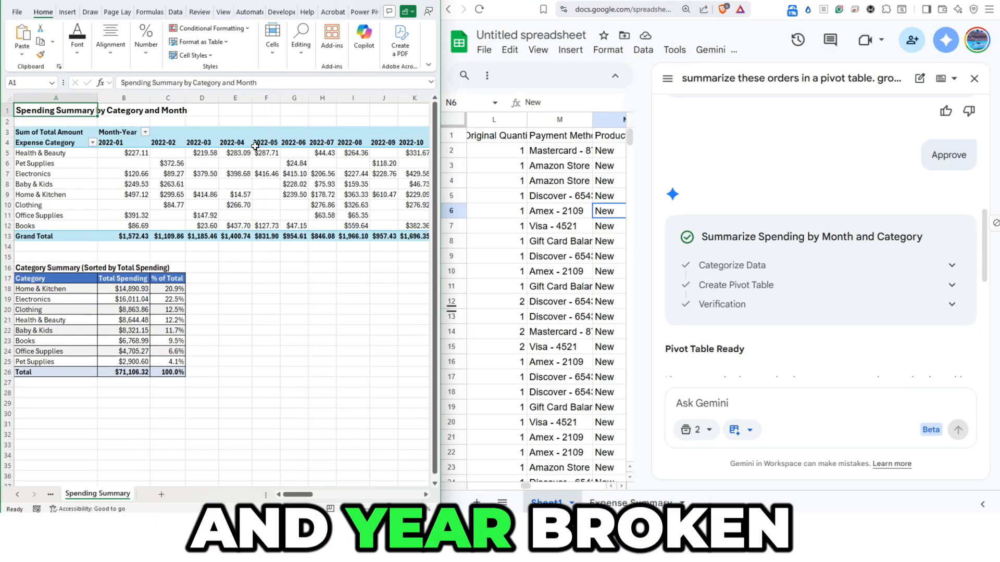
pyautogui.moveTo(298, 495); pyautogui.dragTo(419, 498)
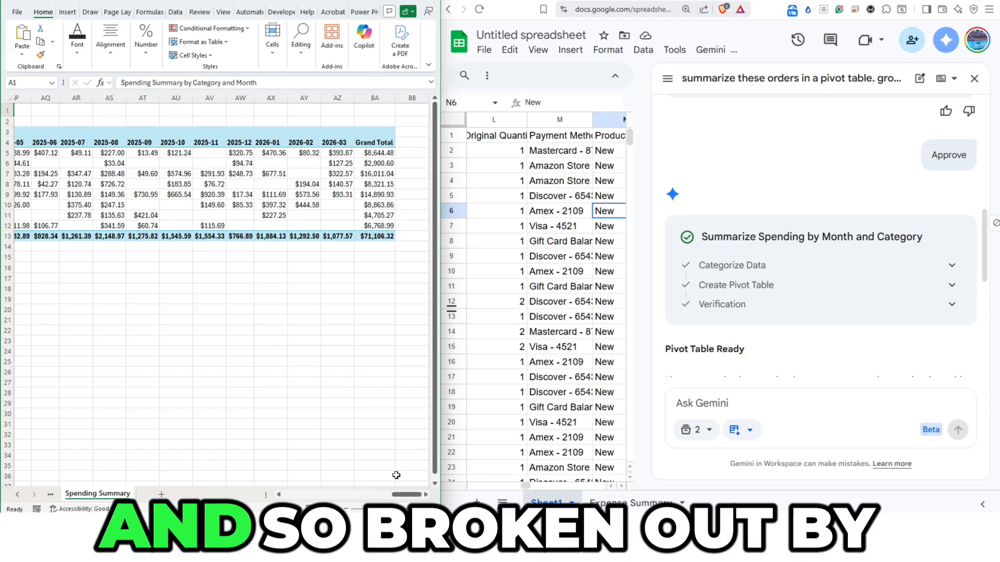
pyautogui.moveTo(405, 498); pyautogui.dragTo(205, 480)
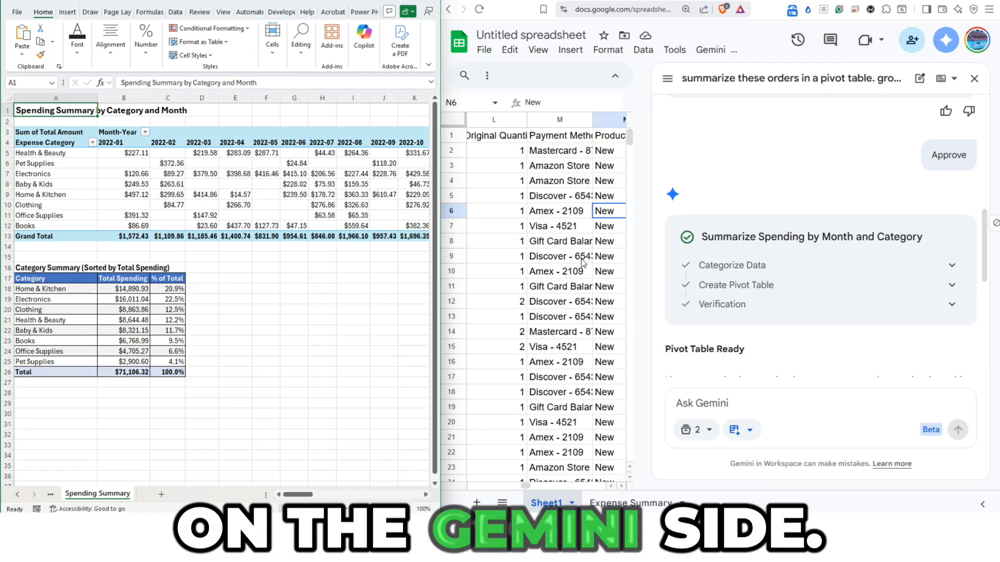
# - Dismiss Gemini in Google Sheets and examine the Expense Summary sheet's categories, monthly rows and grand totals
pyautogui.click(974, 78)
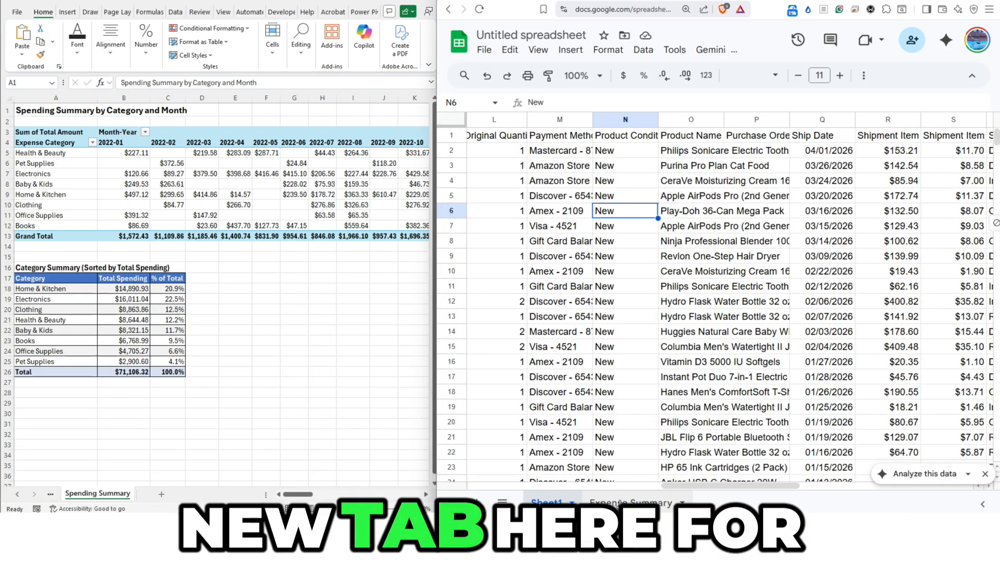
pyautogui.click(631, 502)
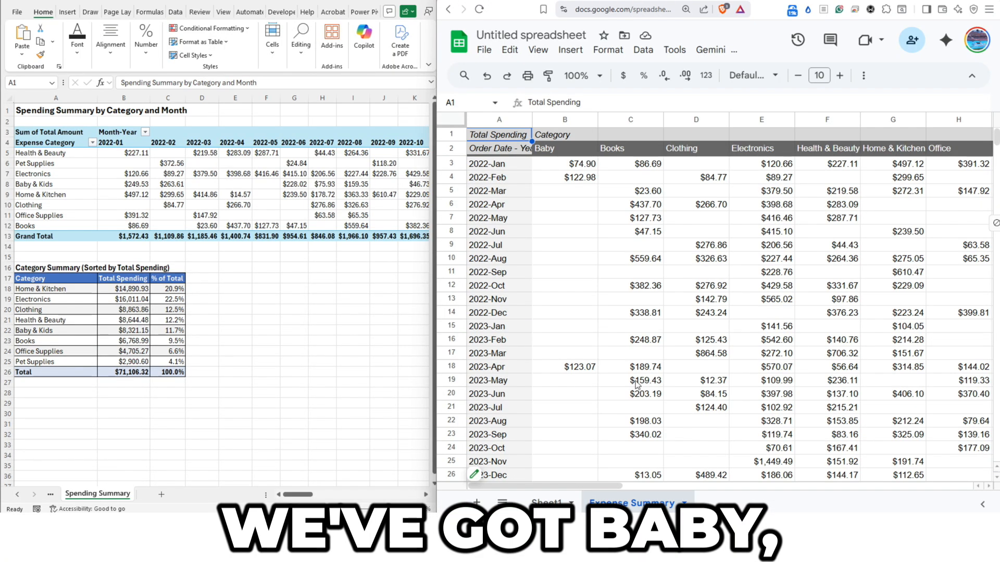
pyautogui.moveTo(586, 488); pyautogui.dragTo(705, 486)
pyautogui.scroll(-10, 796, 377)
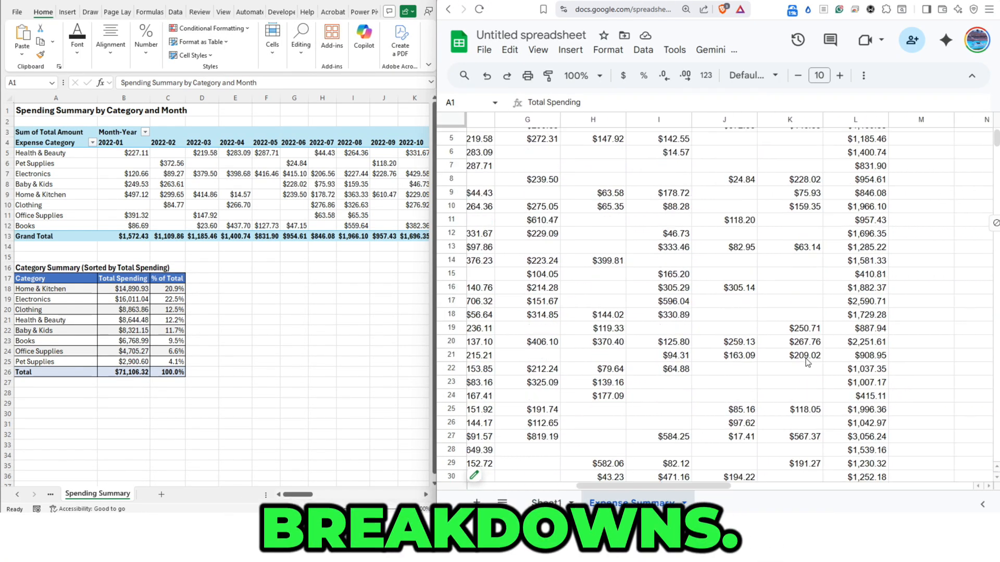
pyautogui.scroll(-3, 786, 378)
pyautogui.scroll(2, 782, 379)
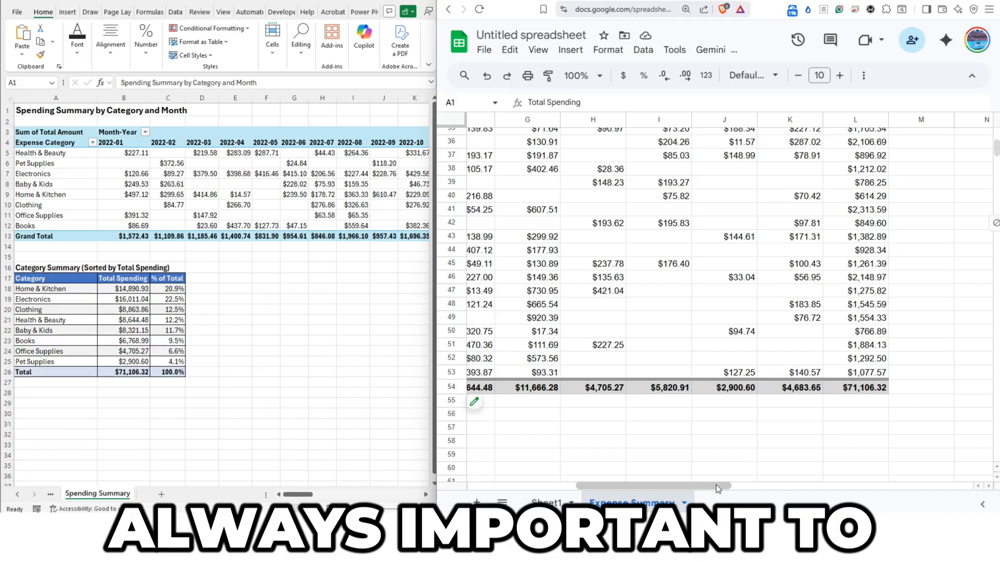
pyautogui.moveTo(717, 485); pyautogui.dragTo(607, 486)
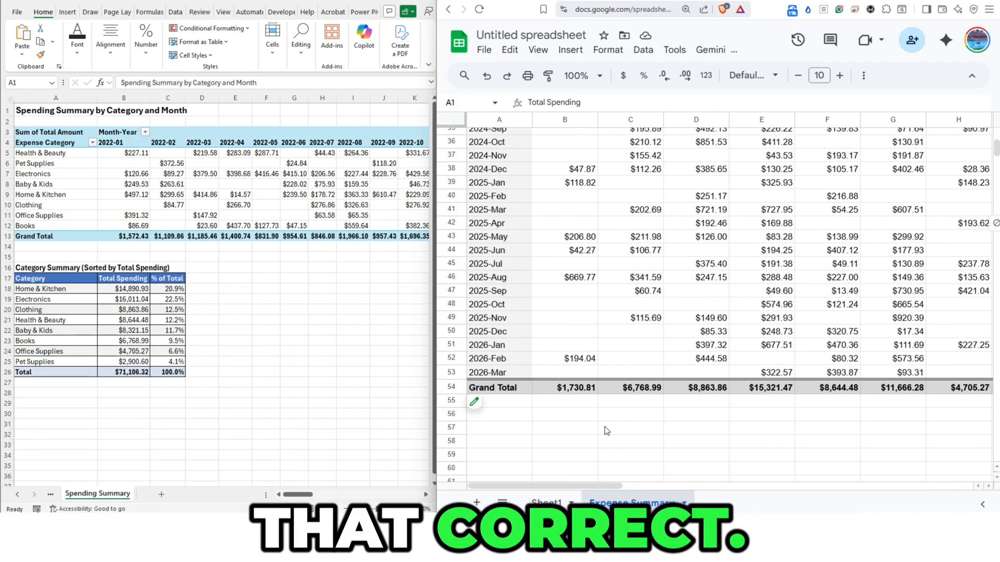
pyautogui.scroll(2, 604, 427)
pyautogui.scroll(2, 597, 430)
pyautogui.scroll(-2, 596, 433)
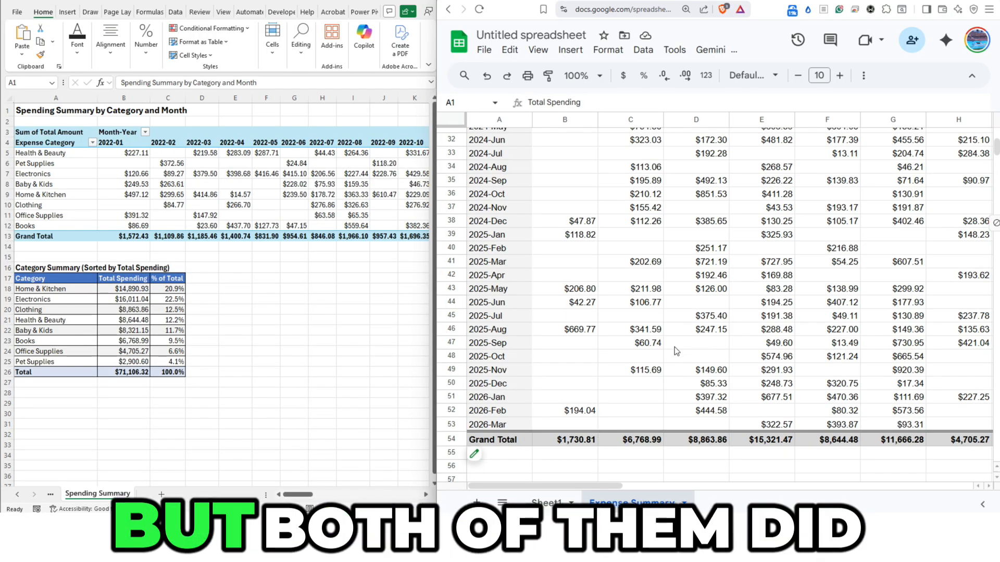
pyautogui.scroll(10, 673, 346)
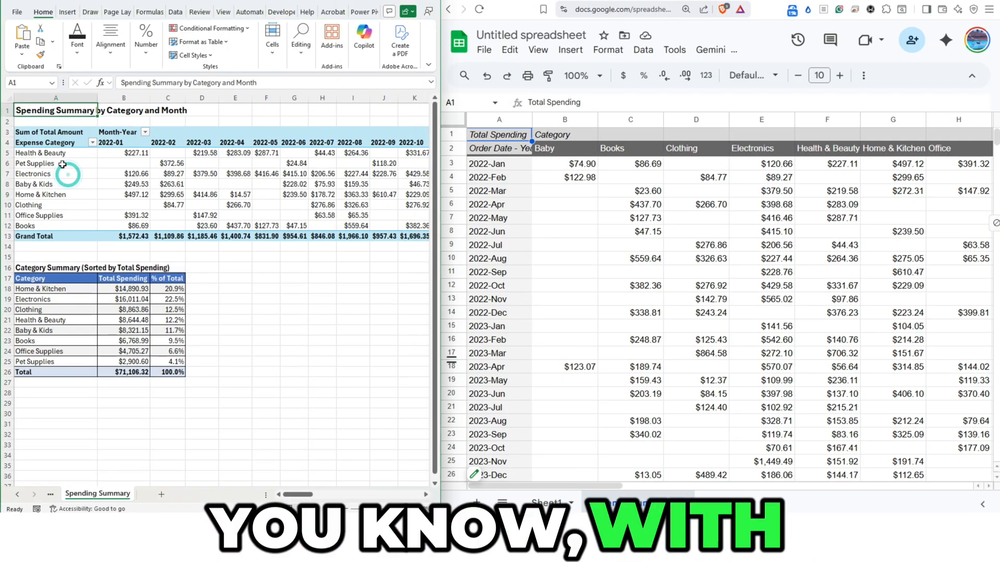
# - Compare the expense categories in Excel's pivot rows with the category headers from Baby to Toys in the Google Sheets pivot table
pyautogui.moveTo(63, 153); pyautogui.dragTo(65, 219)
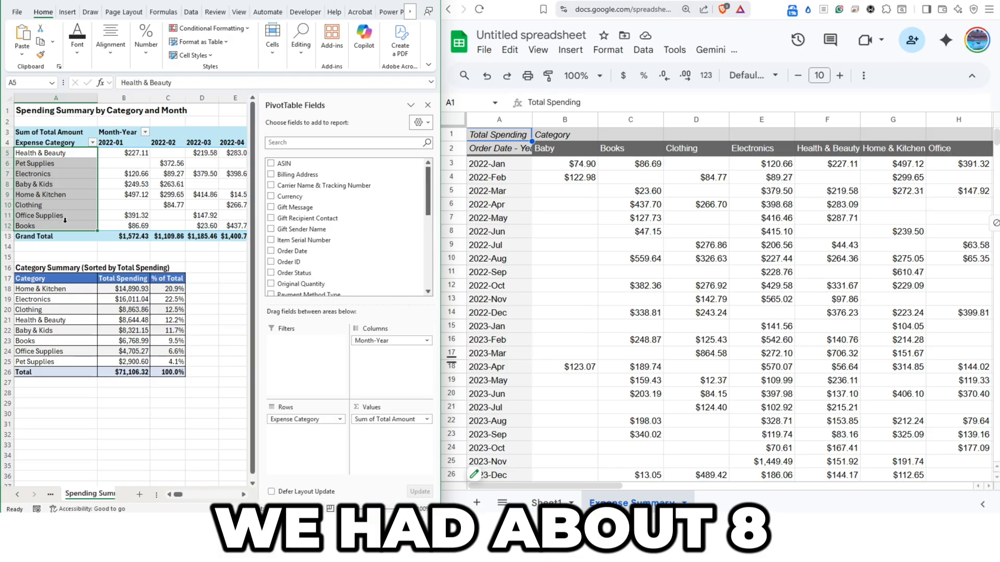
pyautogui.click(563, 152)
pyautogui.hotkey('shift', 'Right')
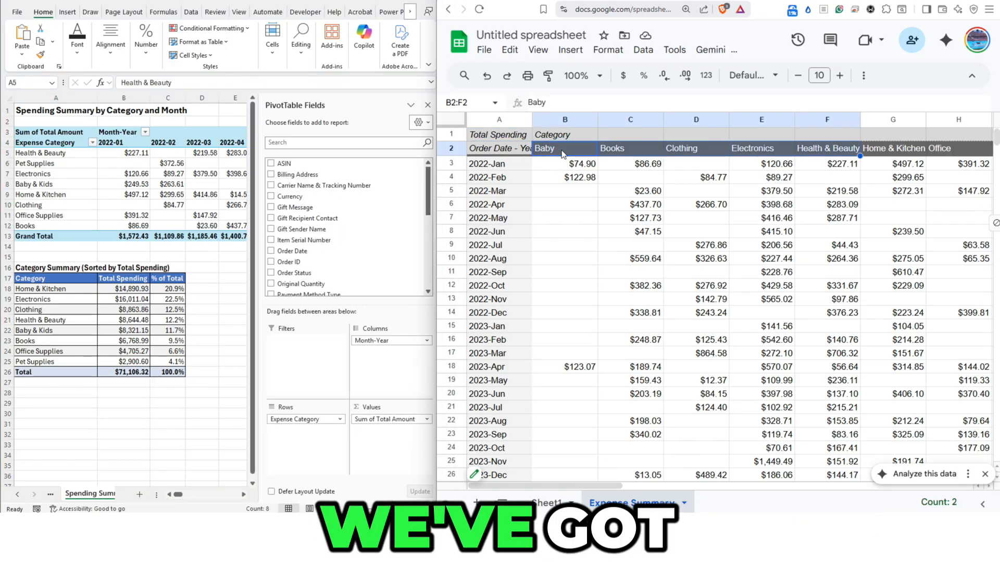
pyautogui.hotkey('shift', 'Right')
pyautogui.hotkey('shift', 'Right')
pyautogui.hotkey('shift', 'Right')
pyautogui.hotkey('shift', 'Right')
pyautogui.hotkey('shift', 'Right')
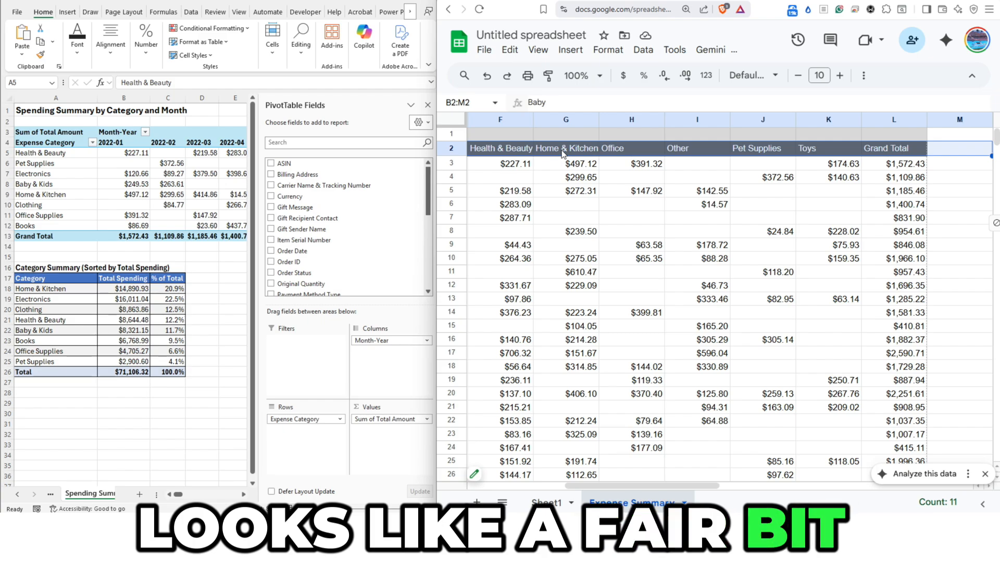
pyautogui.hotkey('shift', 'Left')
pyautogui.hotkey('shift', 'Left')
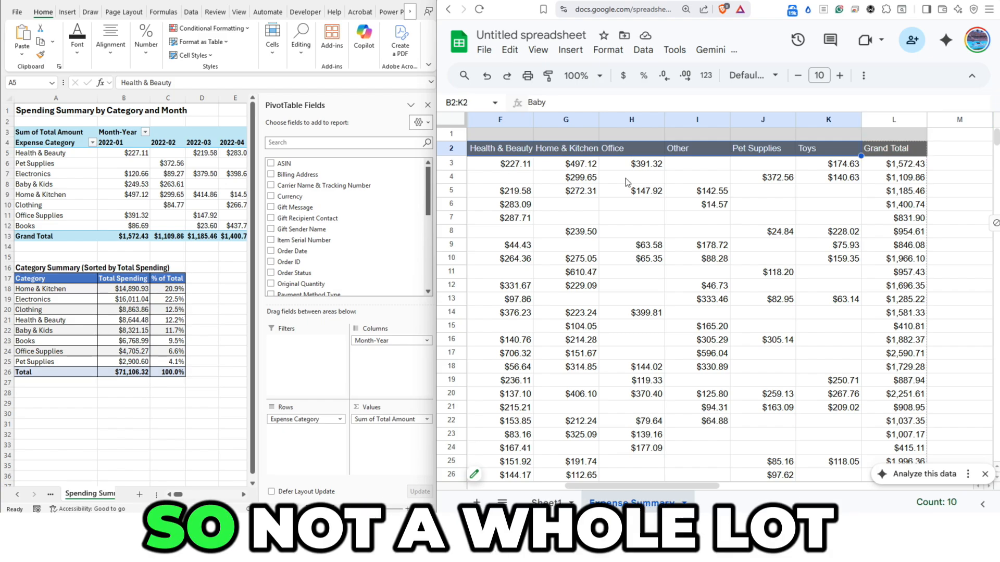
pyautogui.click(648, 180)
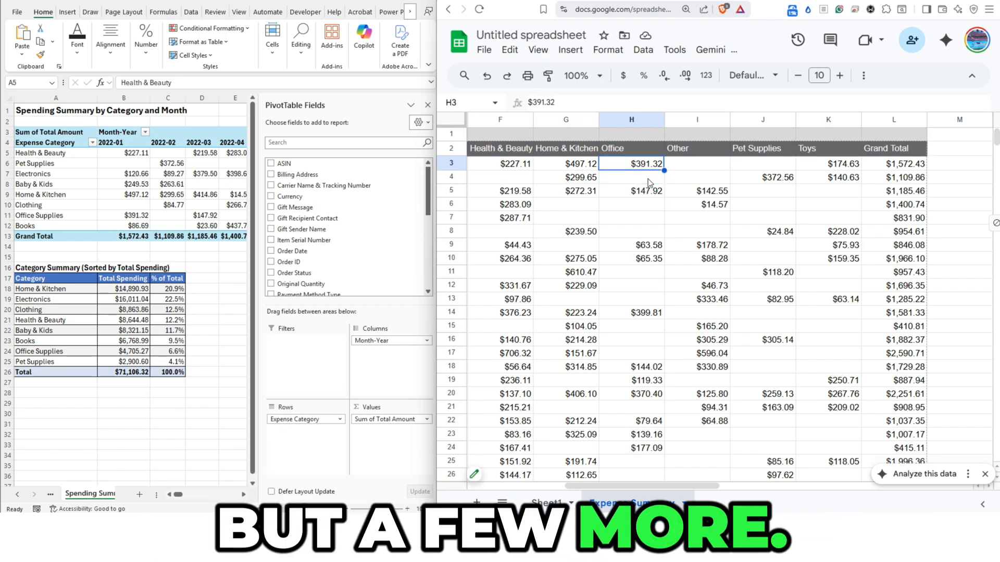
pyautogui.press('Left')
pyautogui.press('Left')
pyautogui.press('Left')
pyautogui.press('Left')
pyautogui.press('Left')
pyautogui.press('Left')
pyautogui.press('Left')
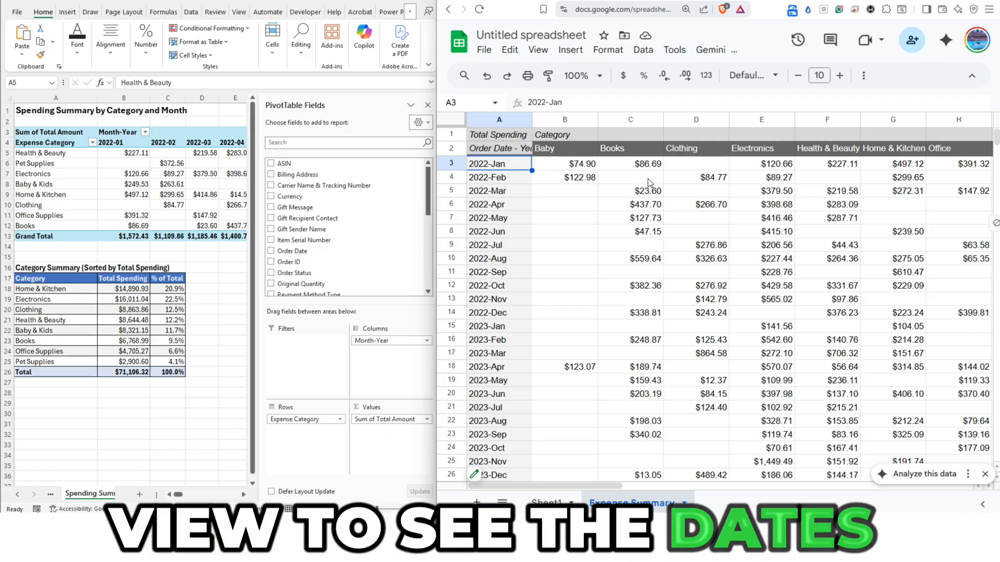
# - Show the order details behind the 2022-Jan Baby amount in the Google Sheets pivot table and look through their columns
pyautogui.click(586, 166)
pyautogui.doubleClick(586, 167)
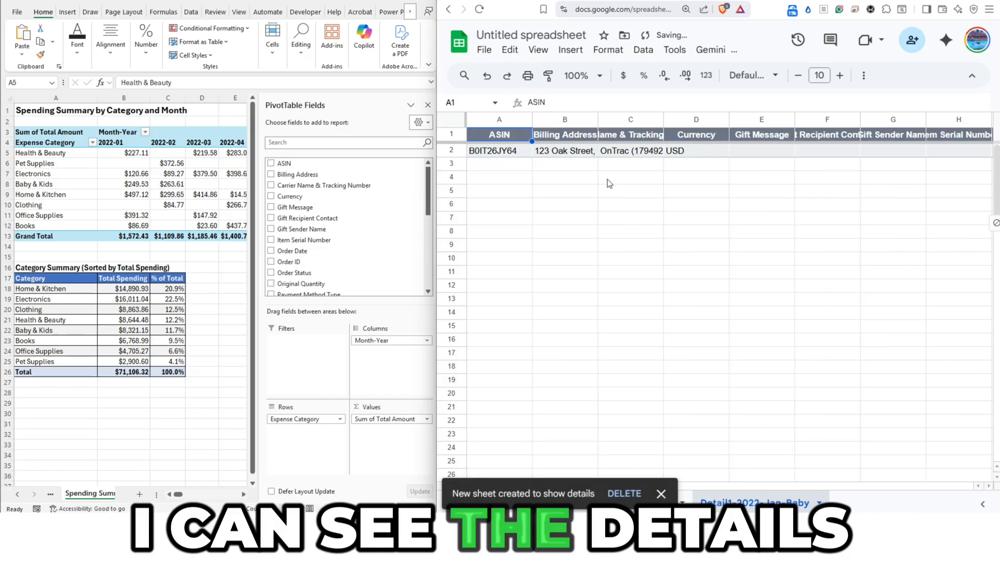
pyautogui.click(660, 494)
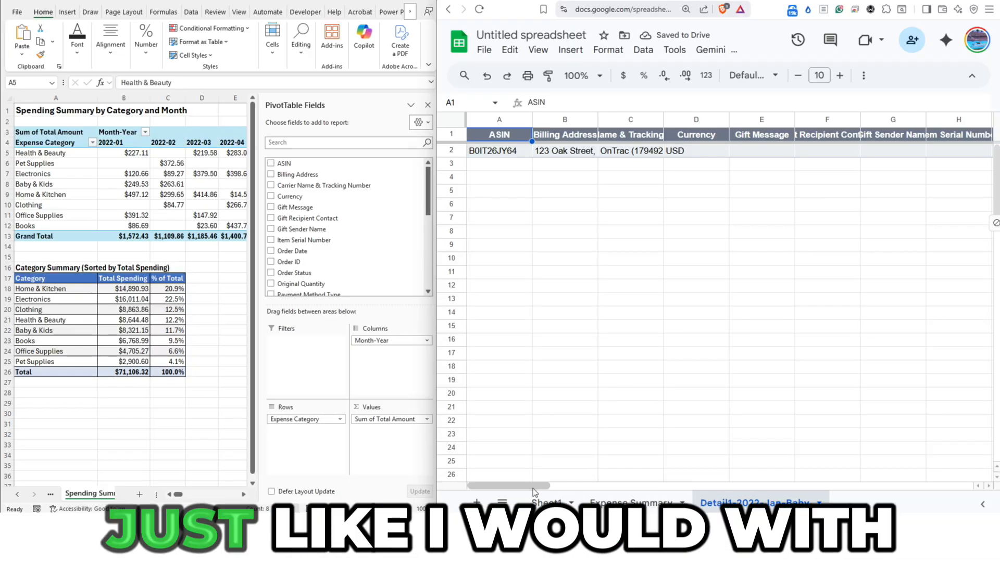
pyautogui.moveTo(533, 488); pyautogui.dragTo(568, 492)
# - Show the details behind the 2022-01 Health & Beauty amount in the Excel pivot table and delete the generated detail sheet
pyautogui.click(136, 154)
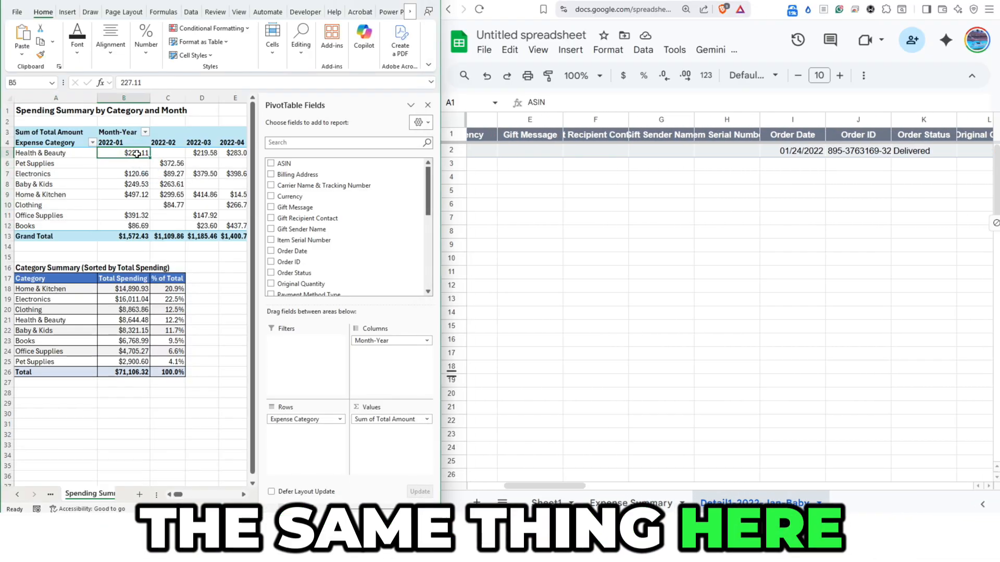
pyautogui.doubleClick(137, 154)
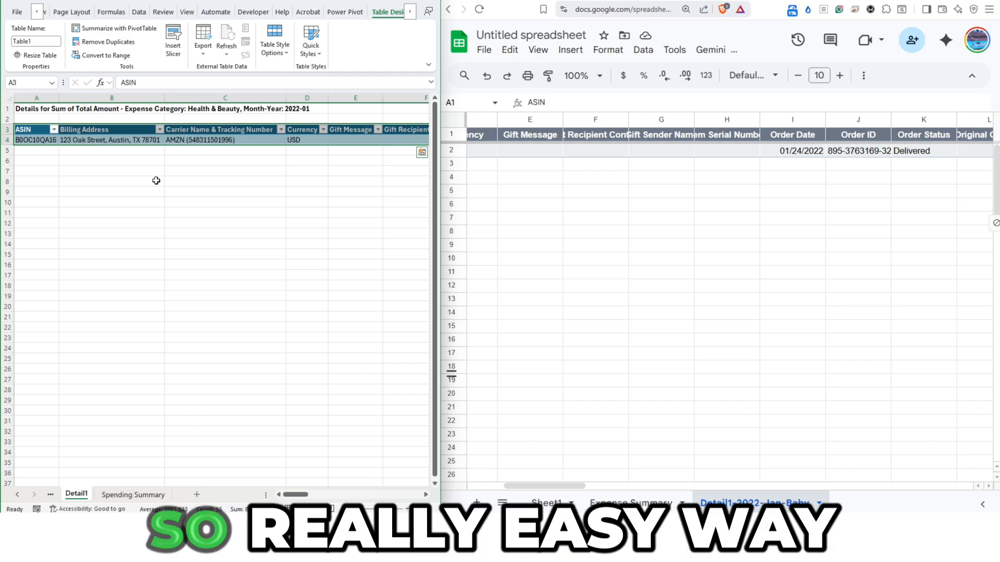
pyautogui.rightClick(83, 493)
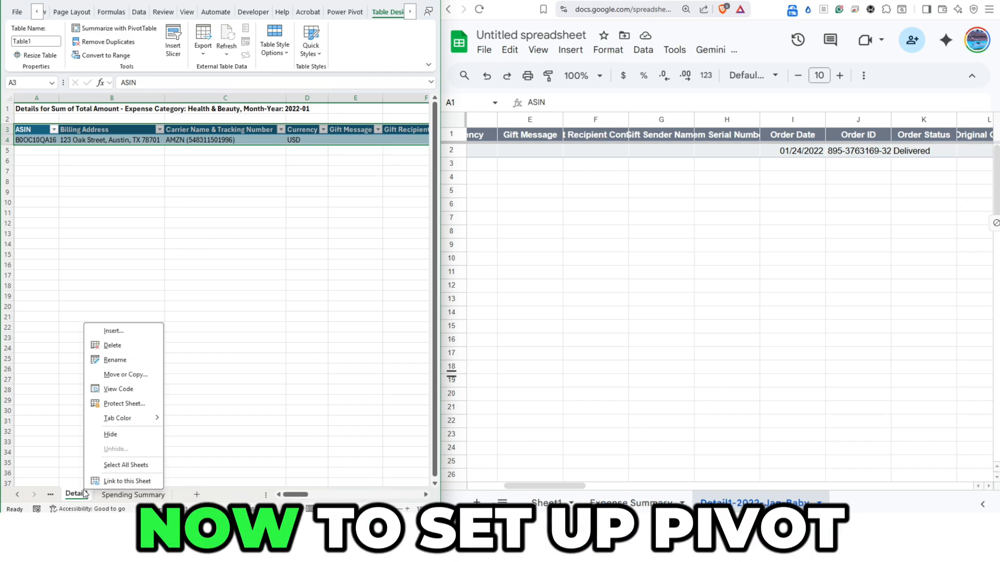
pyautogui.click(120, 342)
pyautogui.click(244, 274)
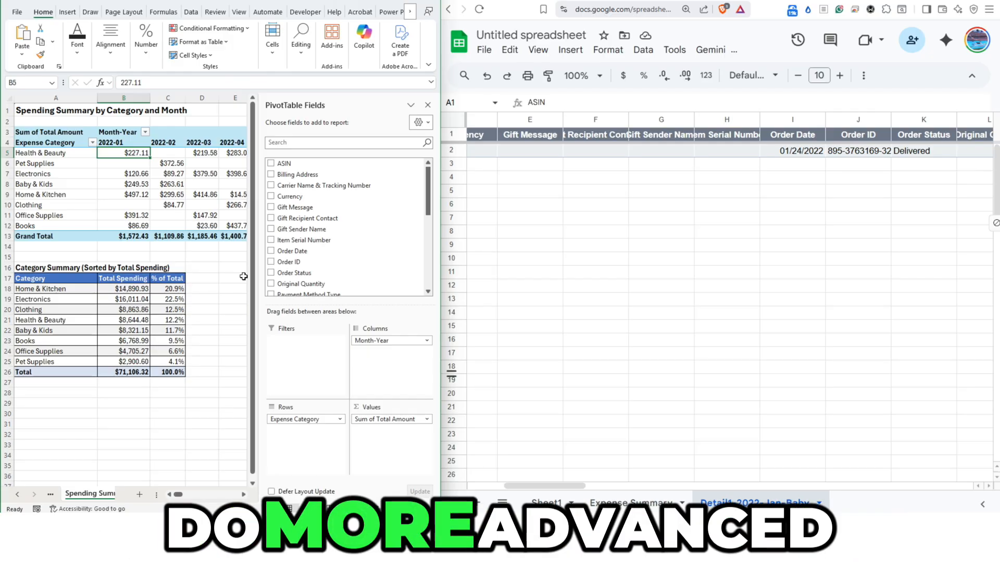
# - Close Excel's PivotTable field list and delete the Detail1-2022-Jan-Baby sheet in Google Sheets
pyautogui.click(428, 104)
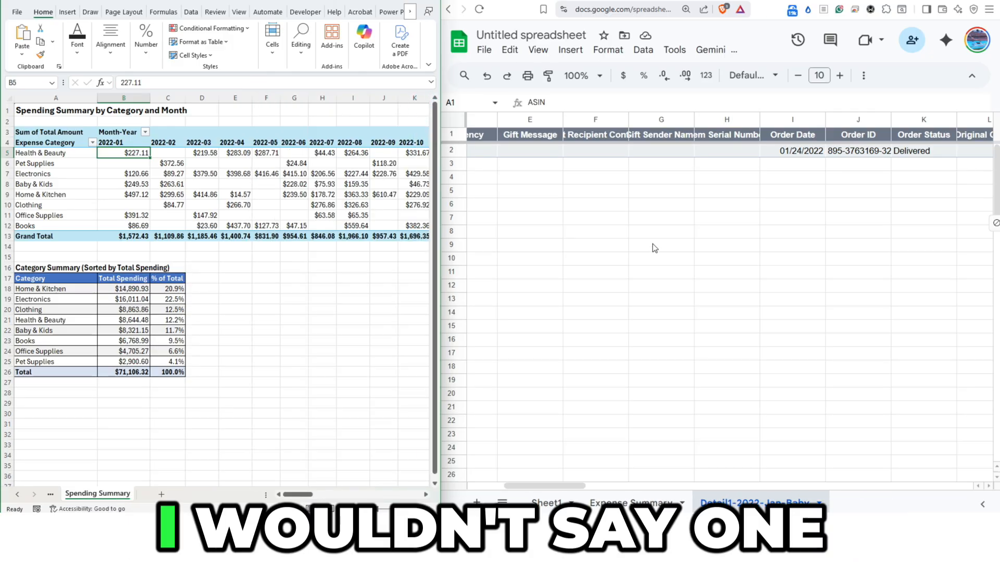
pyautogui.click(820, 504)
pyautogui.click(732, 278)
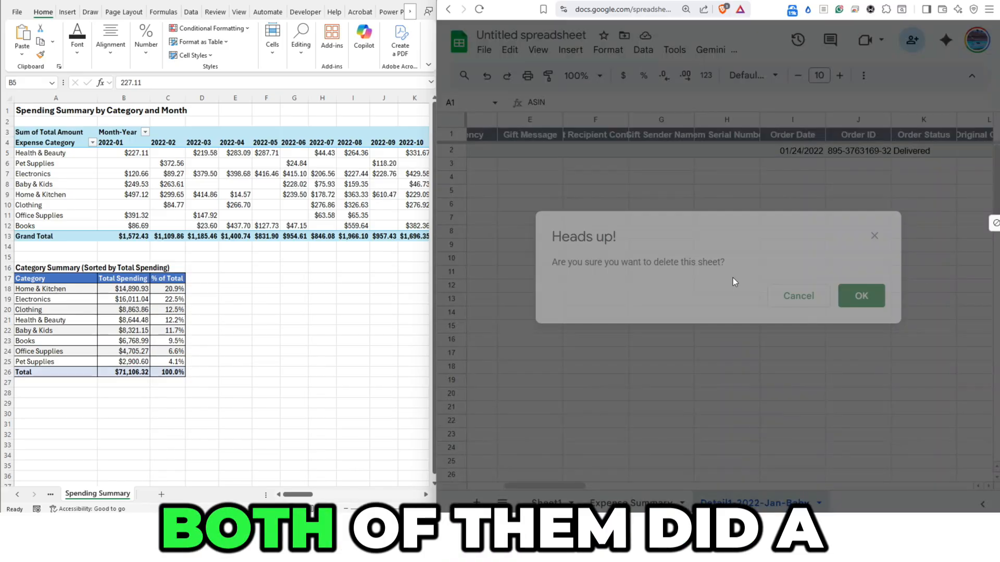
pyautogui.click(859, 295)
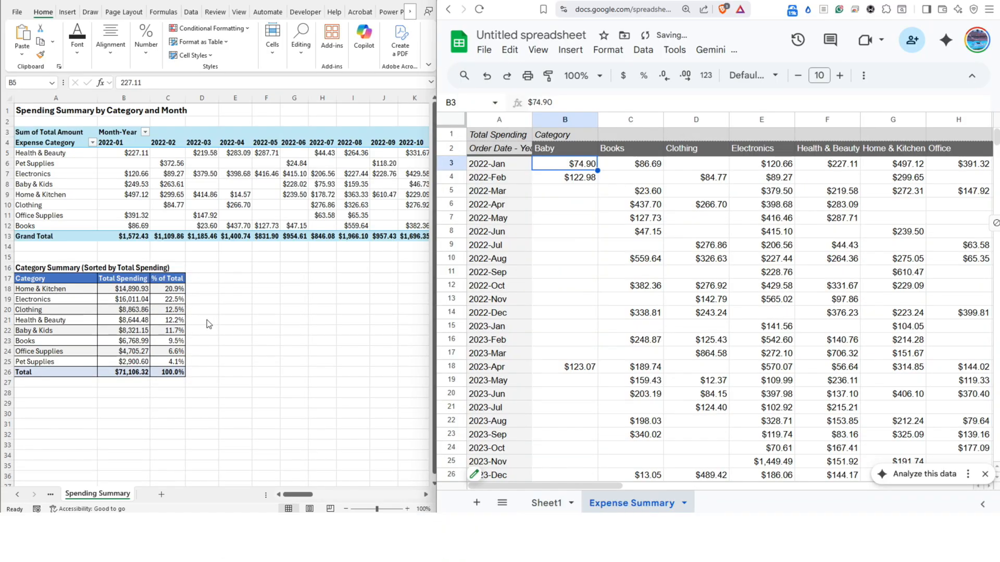